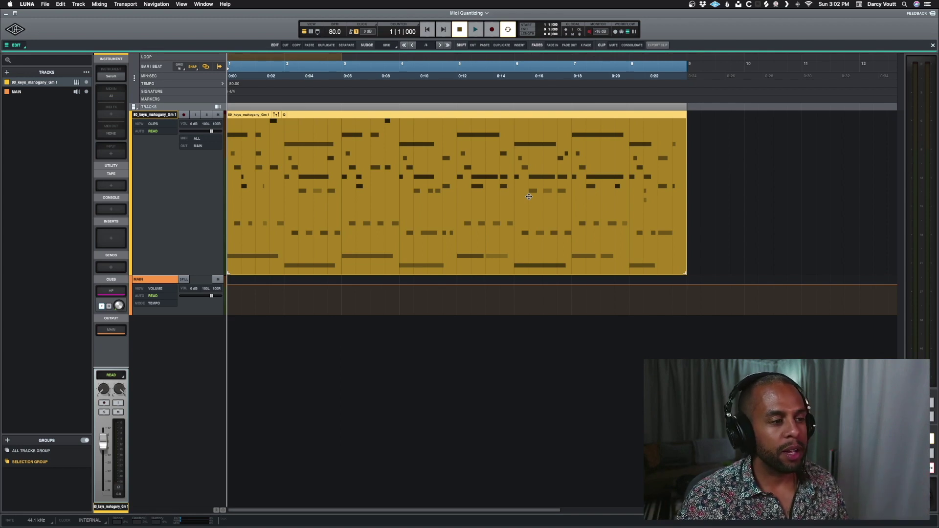
Play the bass loop once, then stop it and return to the start.
key(space)
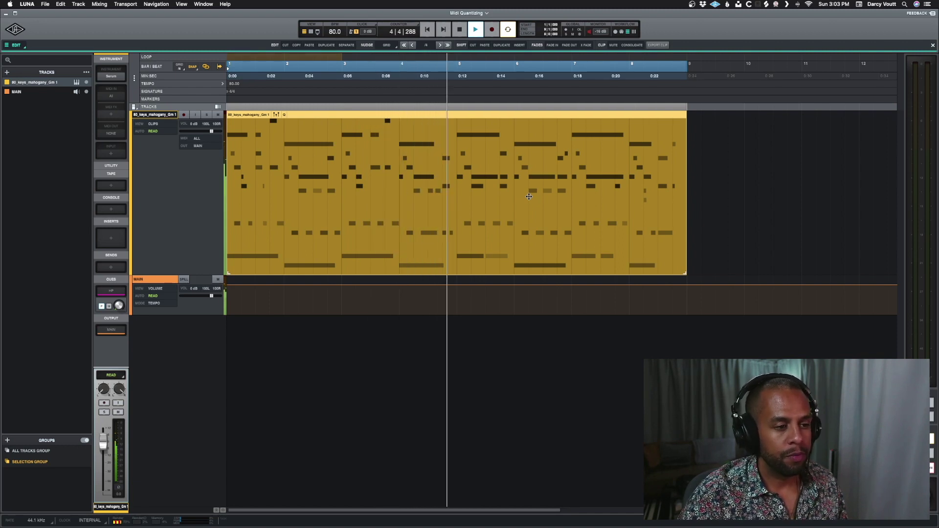
key(space)
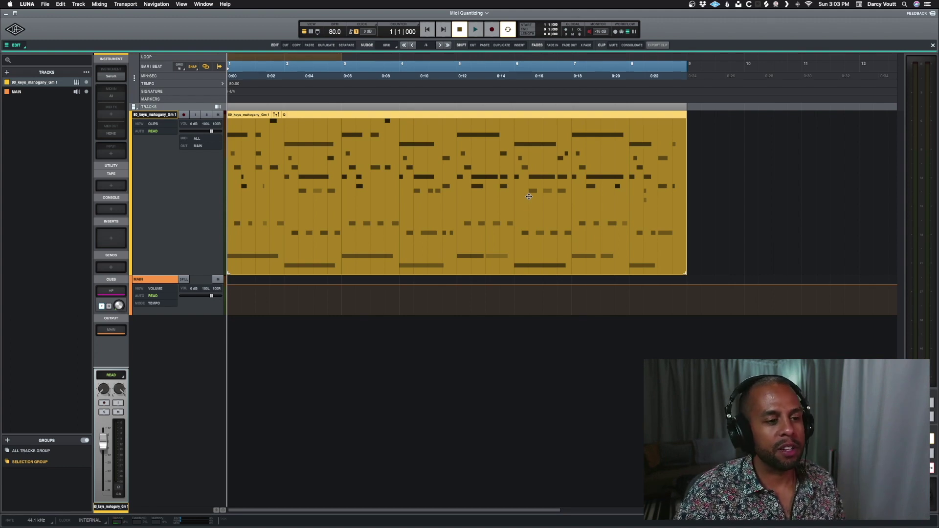
drag(528, 196, 502, 196)
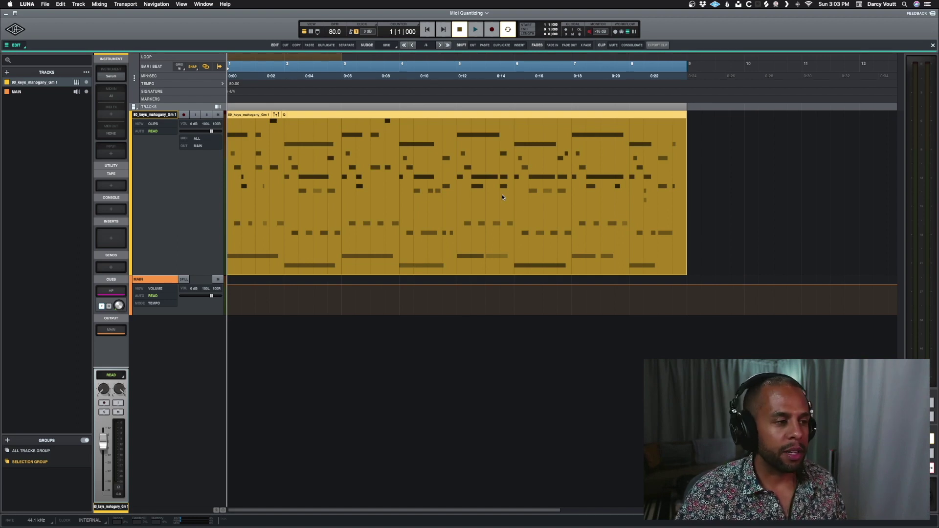
Switch the bass track to show notes, toggling between clip and note views.
click(155, 126)
click(44, 129)
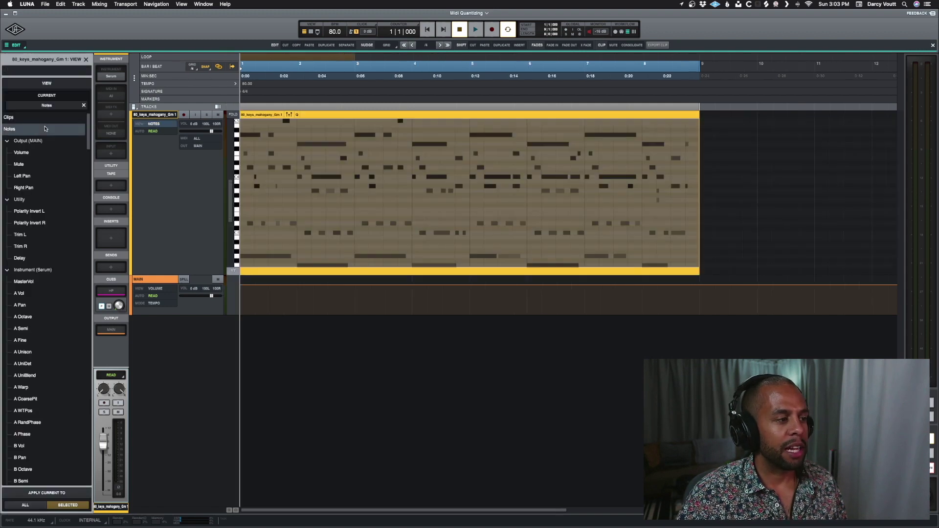
click(412, 149)
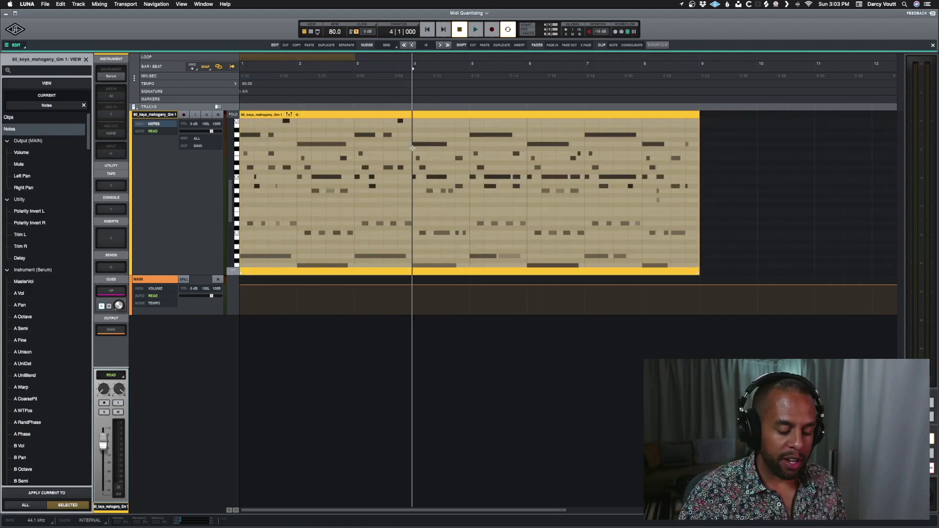
key(ctrl+minus)
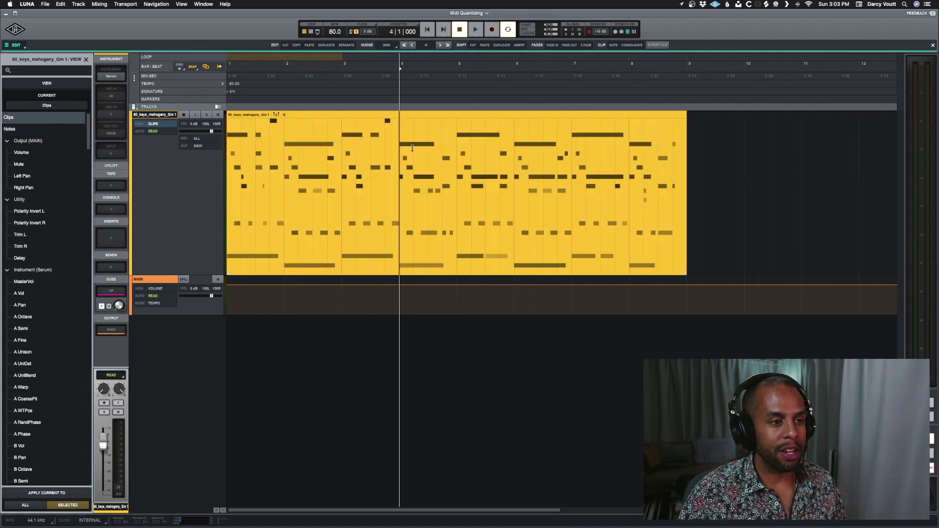
key(ctrl+minus)
key(ctrl+minus)
key(ctrl+minus)
key(ctrl+minus)
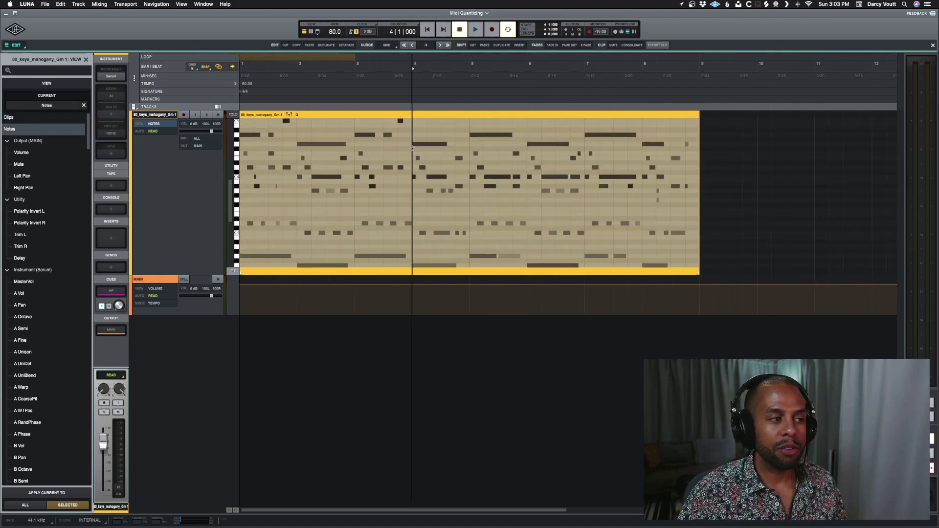
key(ctrl+minus)
key(ctrl+minus)
key(ctrl+minus)
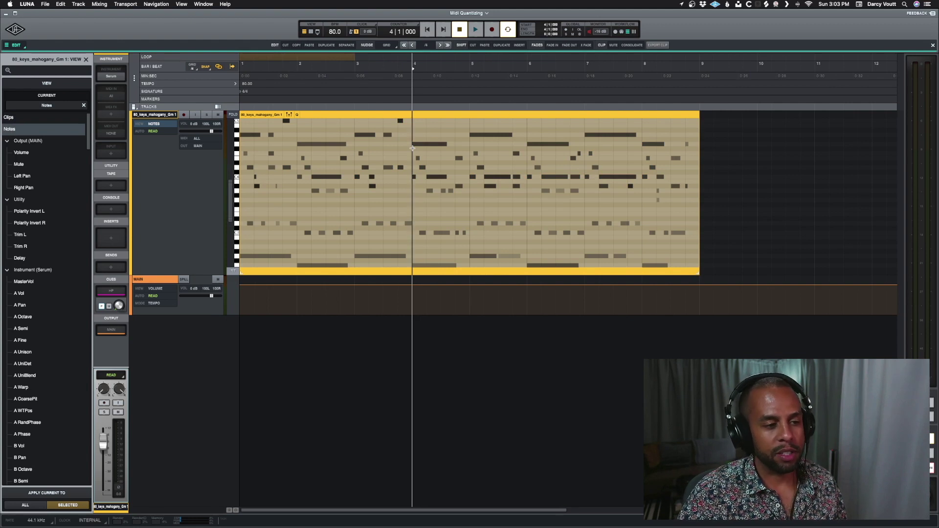
Restore the Tracks list in the sidebar, select the whole MIDI clip and open quantize settings.
click(394, 183)
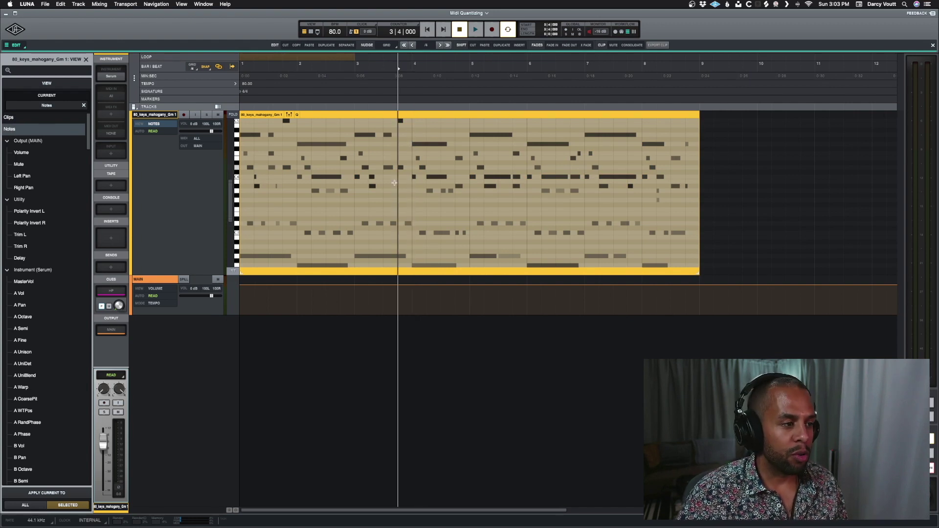
key(Escape)
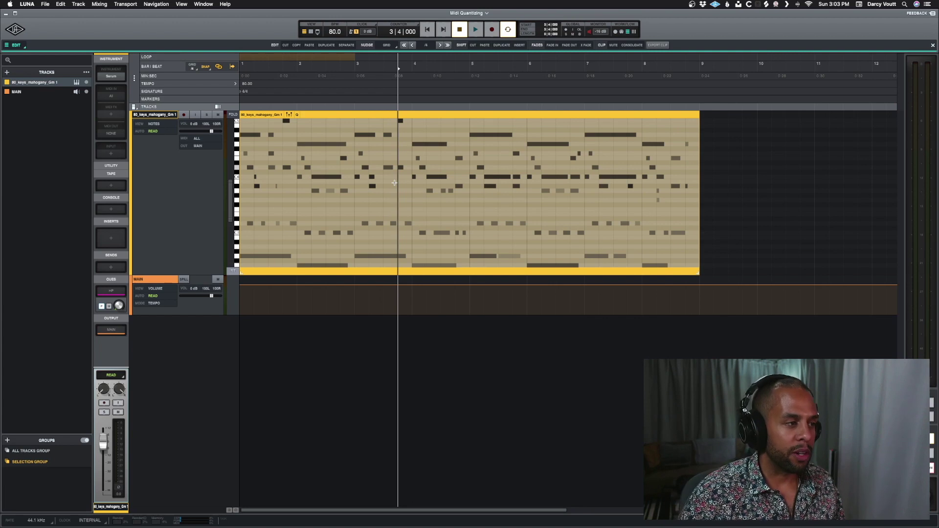
key(super+a)
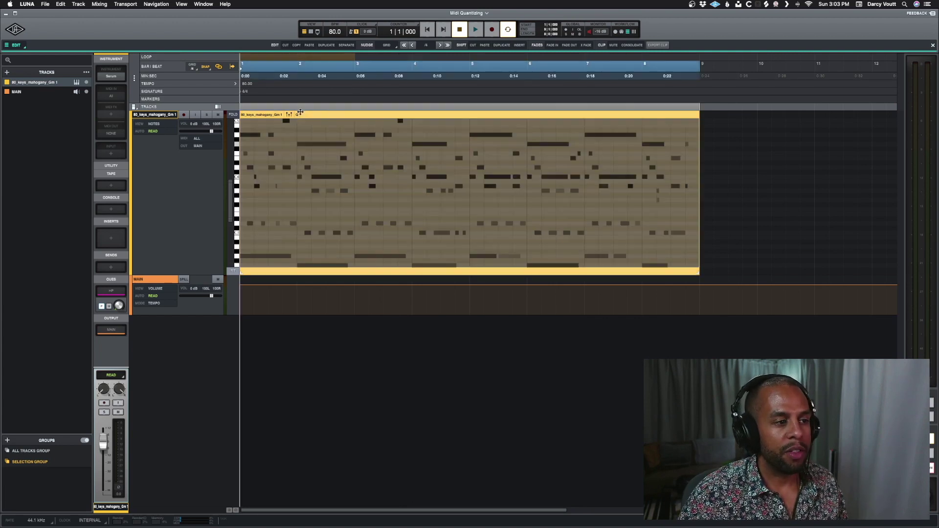
click(297, 121)
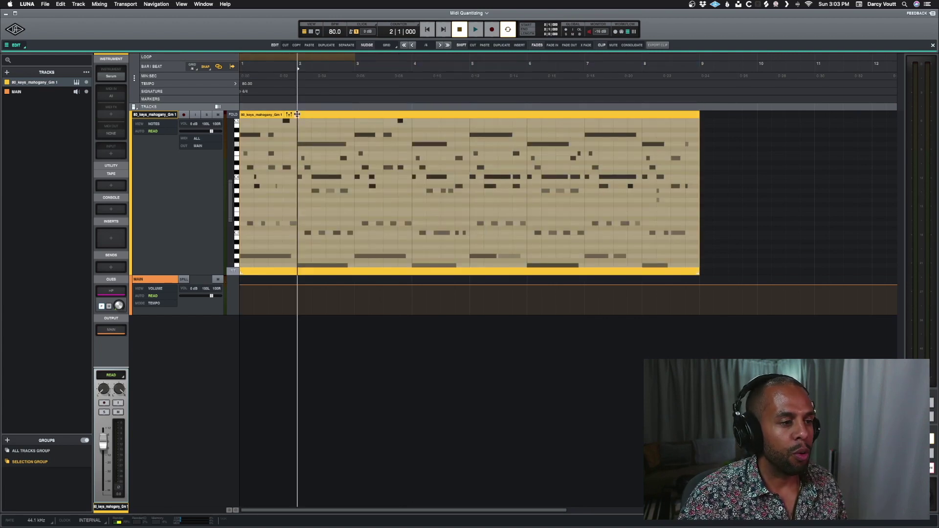
click(297, 114)
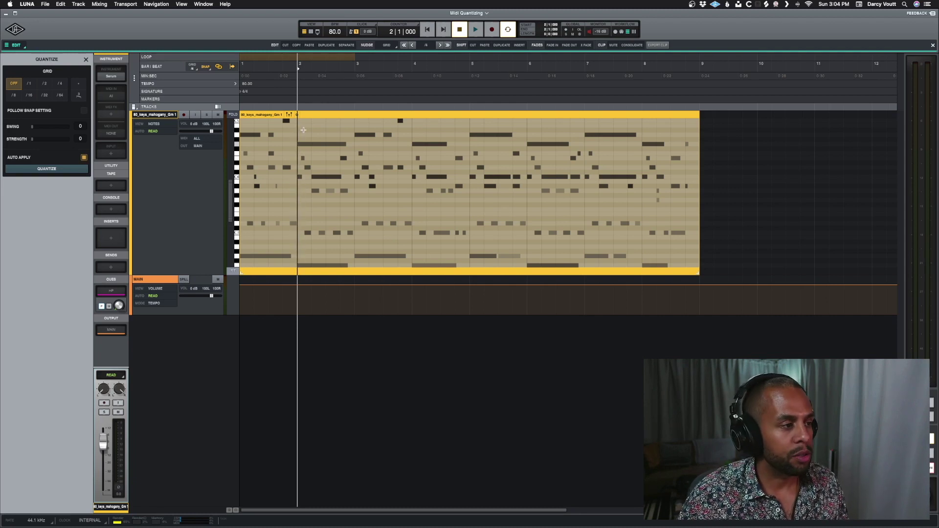
Select every note in the bass clip with Cmd+A.
key(super+a)
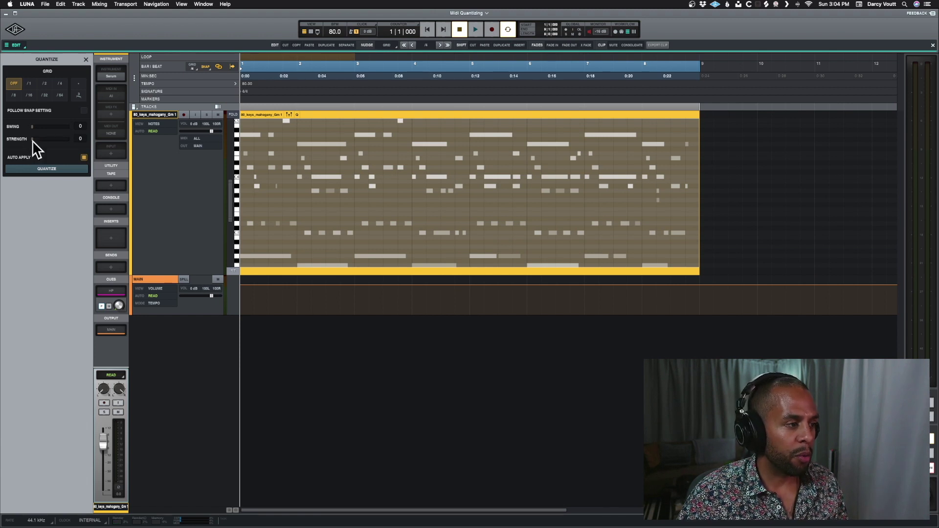
Set quantize strength to 100, step through grids /1 to /64, then turn the grid off.
drag(63, 143, 90, 142)
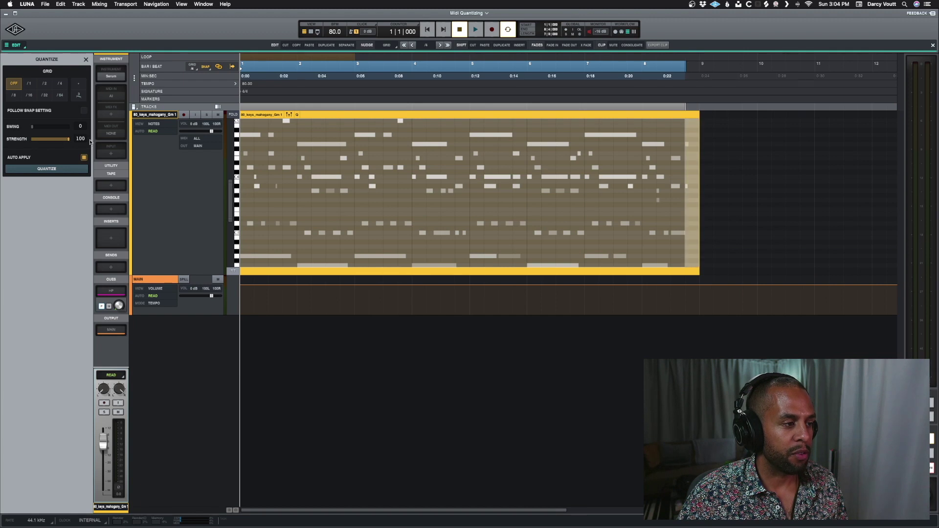
click(28, 84)
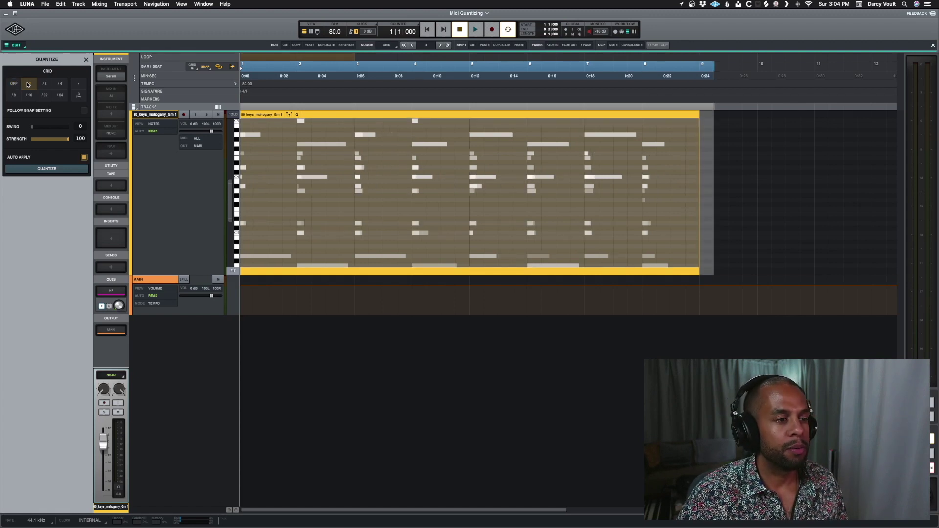
click(39, 84)
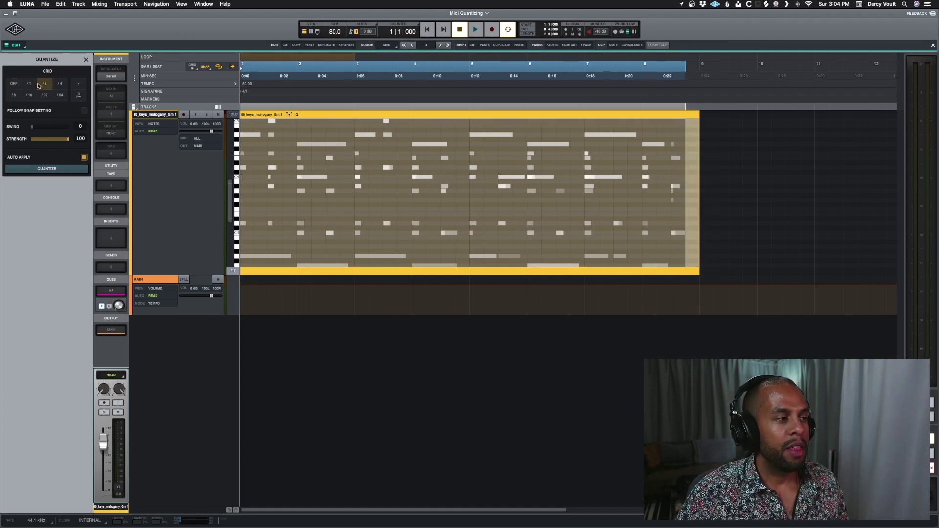
click(59, 84)
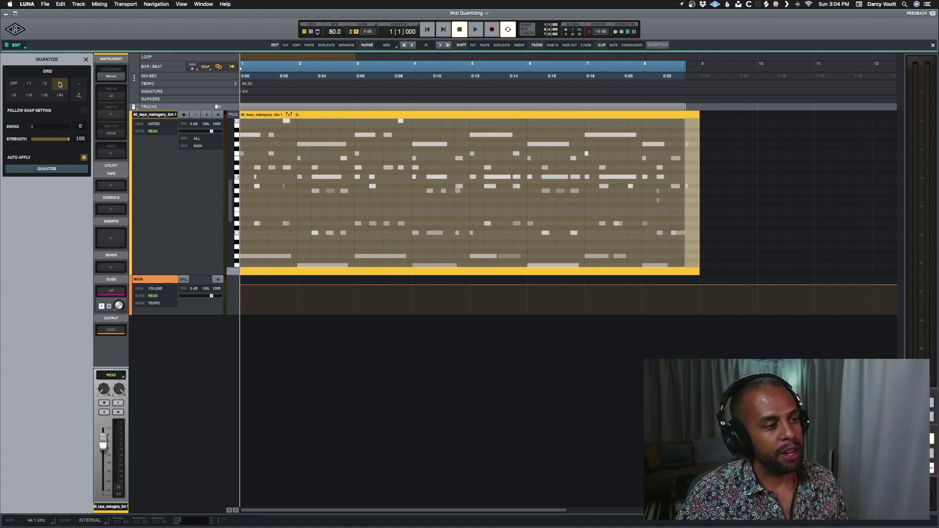
click(14, 95)
click(29, 95)
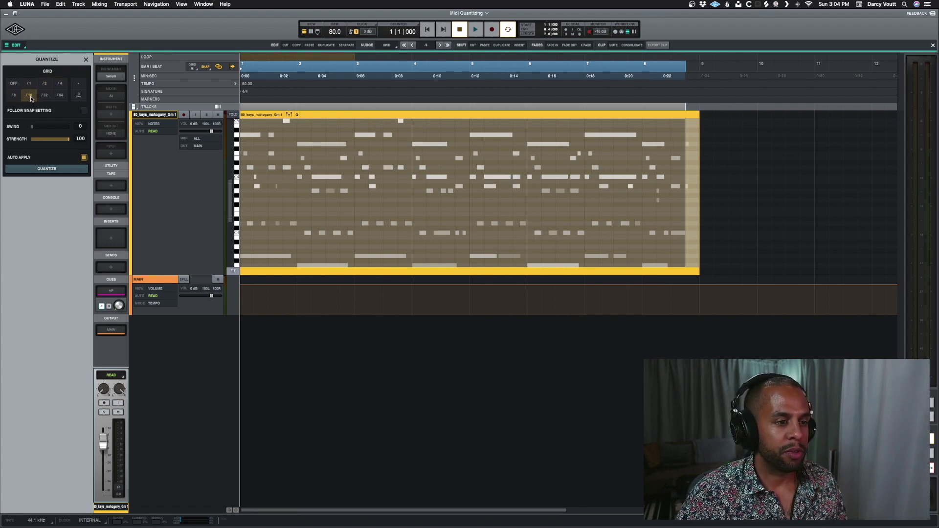
click(45, 96)
click(59, 96)
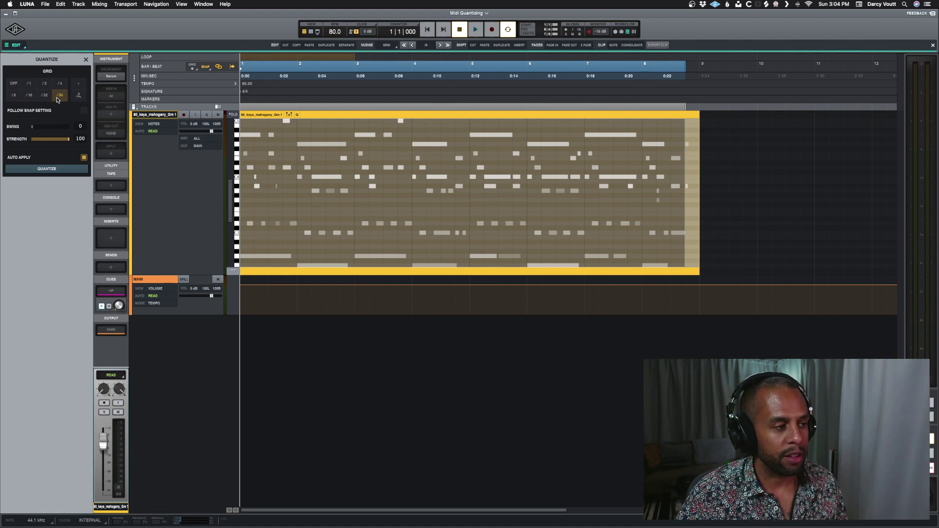
click(15, 84)
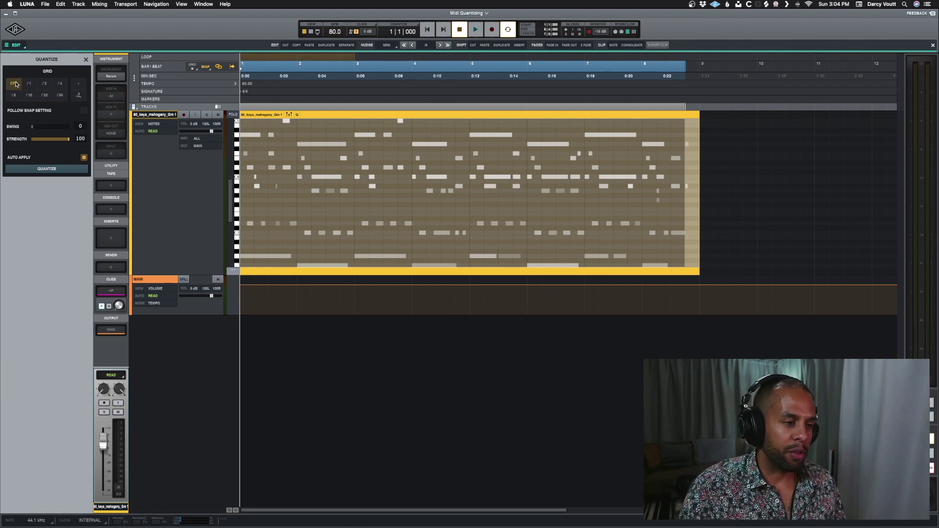
Zoom into the clip's first bars and compare /64, OFF and /32 grids.
key(t)
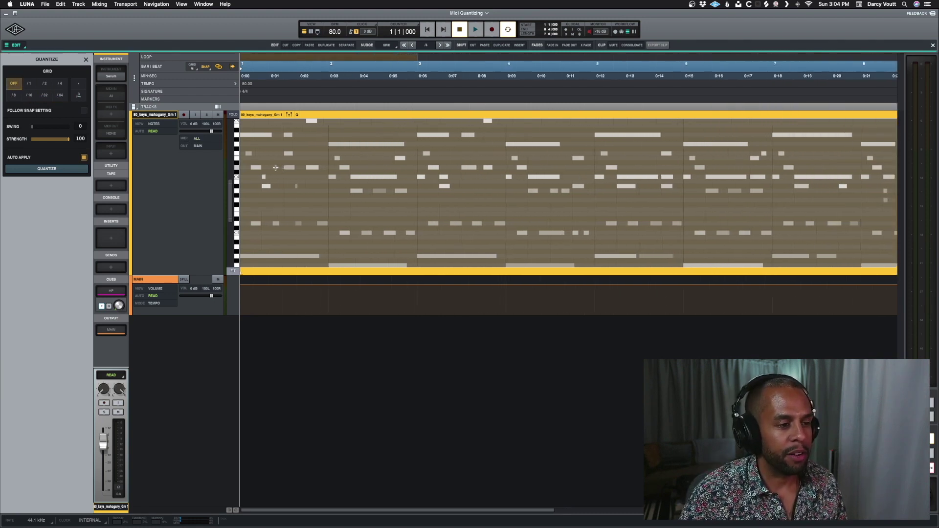
key(t)
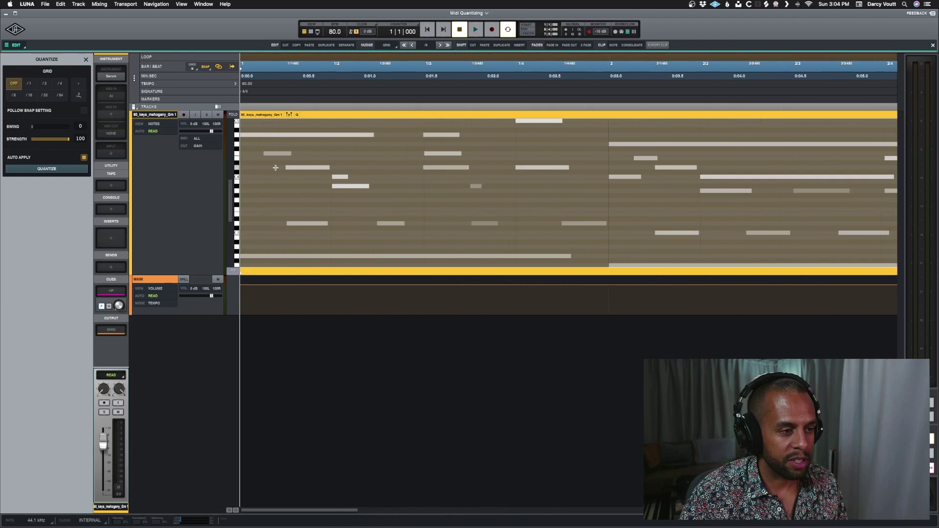
click(60, 95)
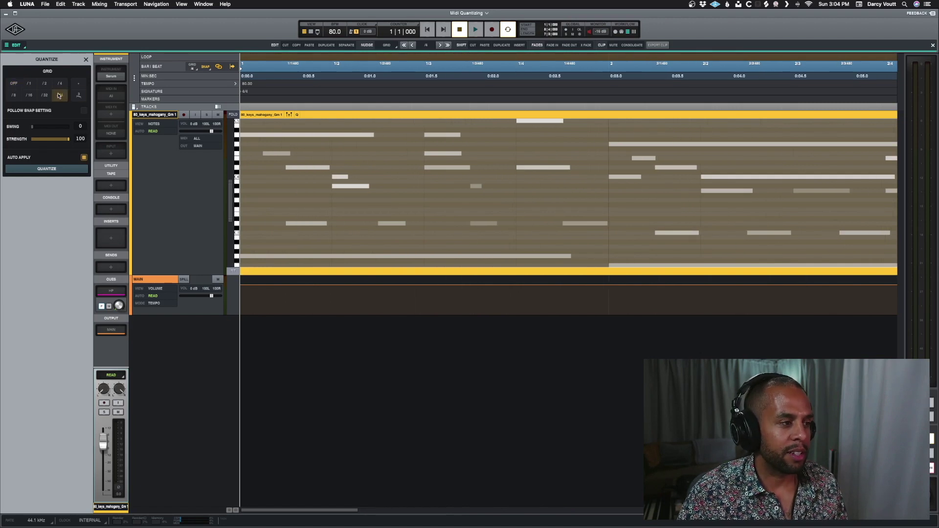
click(14, 84)
click(43, 96)
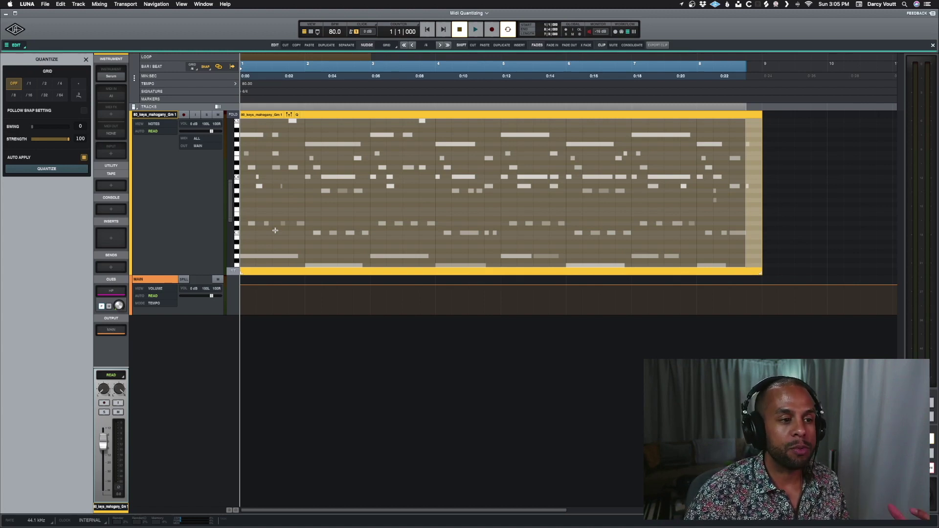
Deselect the notes by clicking an empty spot in the clip.
click(544, 265)
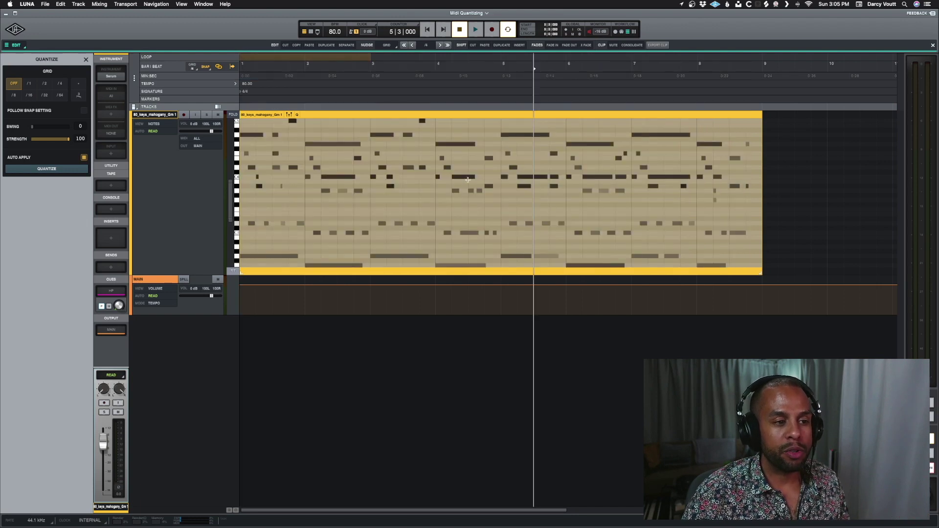
Move one note a beat later and undo it, then quantize all notes to a half-note grid.
drag(462, 179, 479, 180)
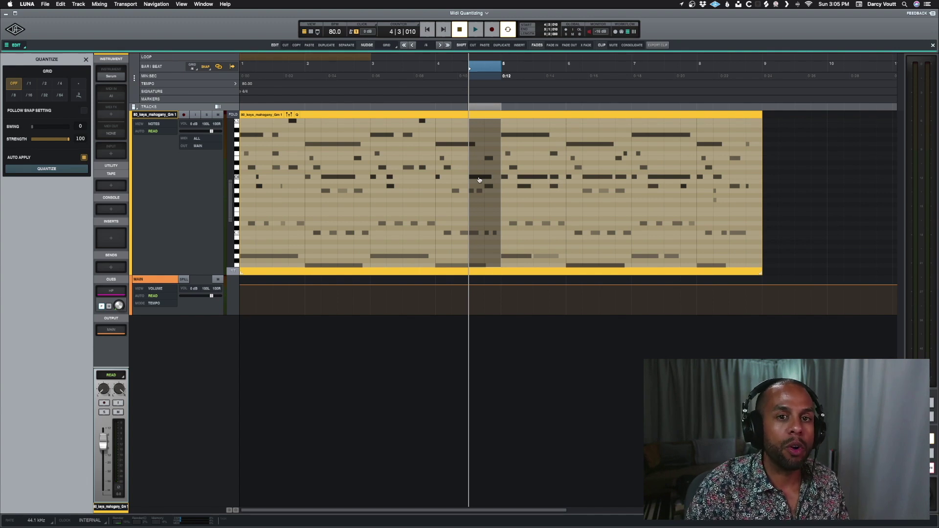
key(super+z)
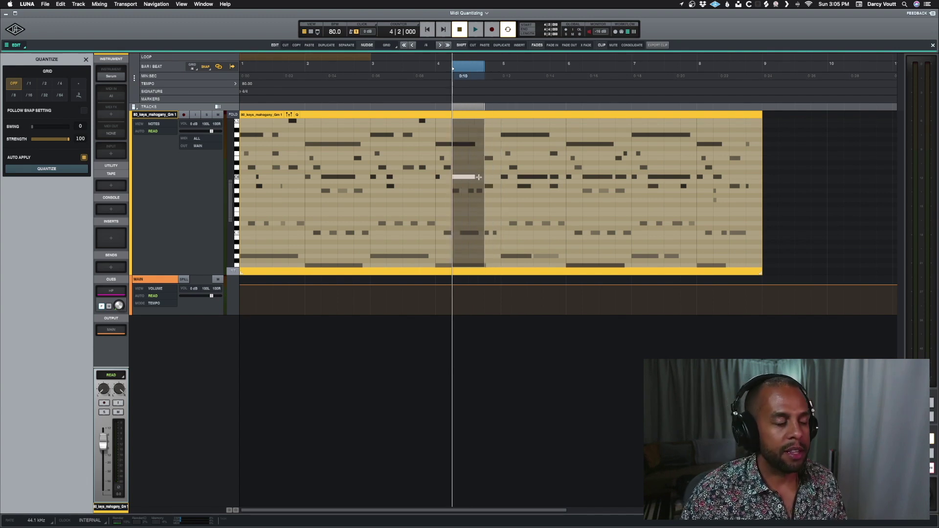
key(super+a)
click(45, 84)
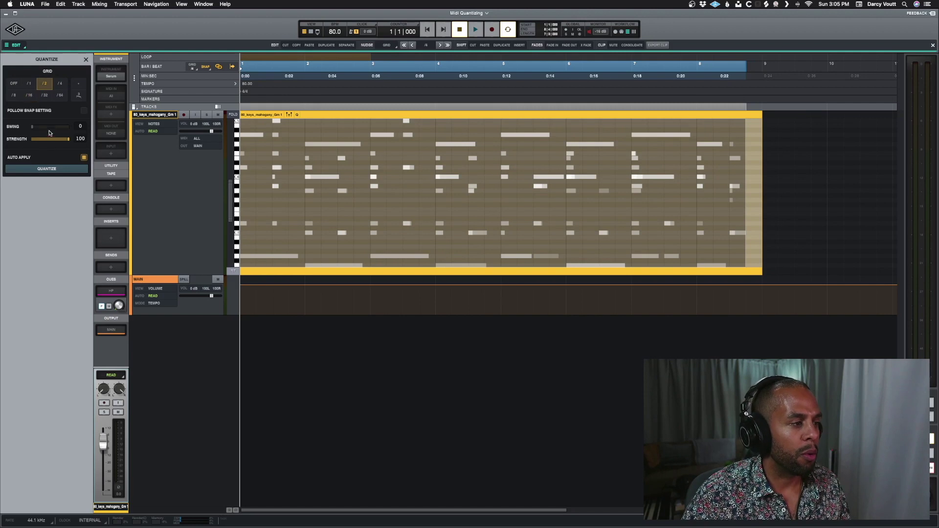
Deselect, set the position near bar 9, reselect all notes and apply a 1/16 grid.
click(774, 245)
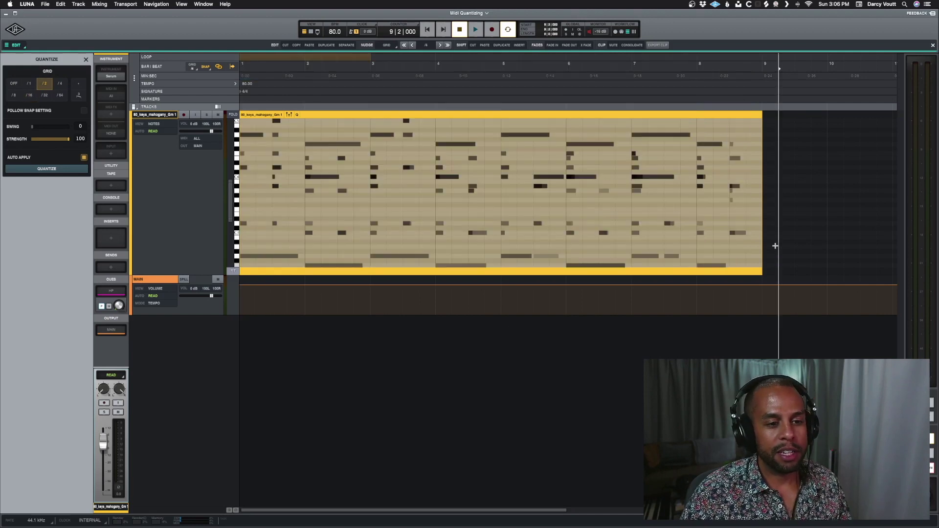
click(804, 245)
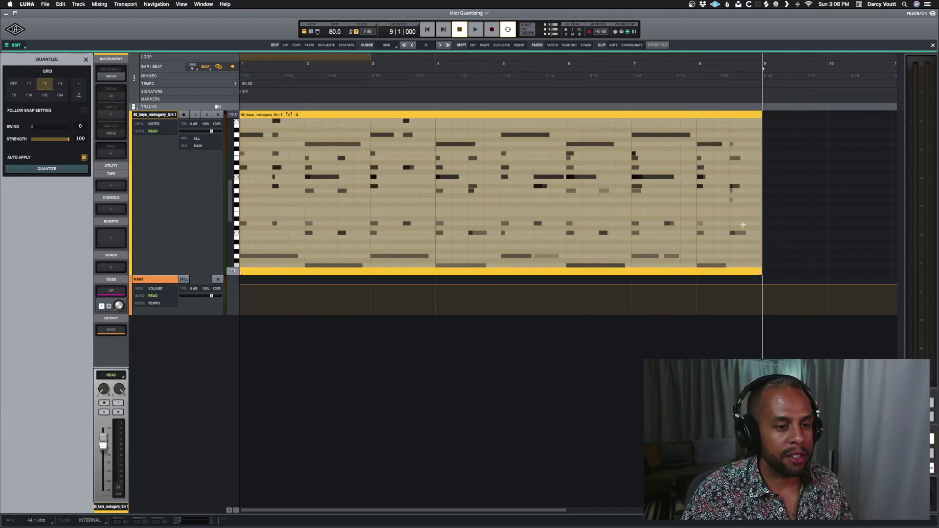
key(super+a)
click(26, 99)
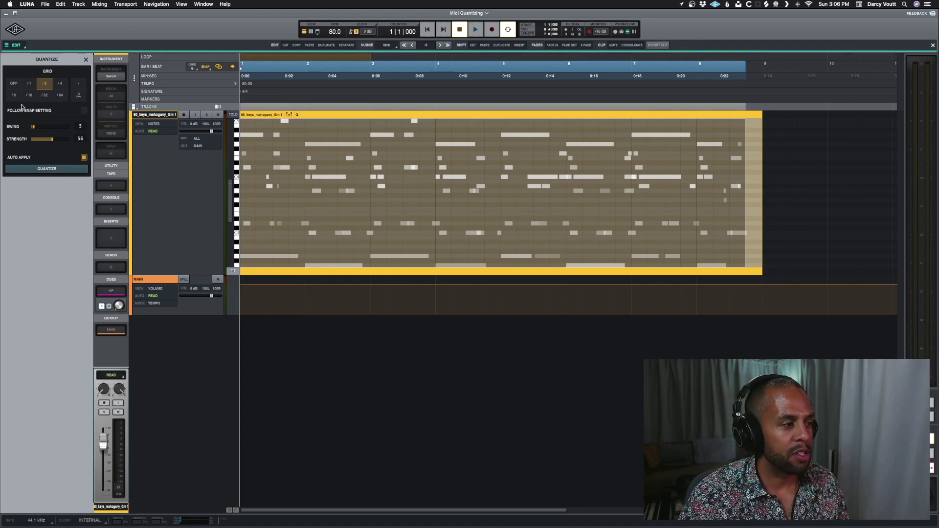
Start playback with quantize off, lower strength to 54, and audition whole, 1/16 and 1/32 grids.
click(15, 86)
key(space)
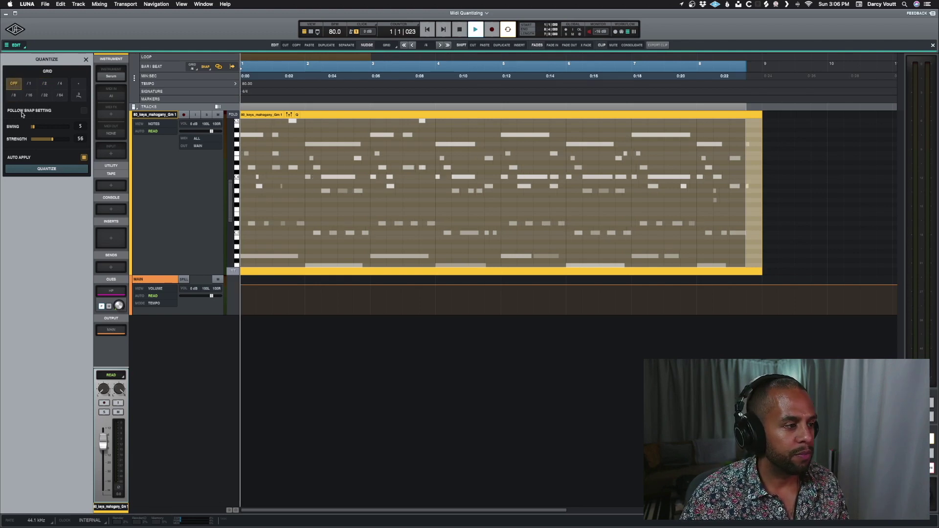
drag(49, 141, 47, 141)
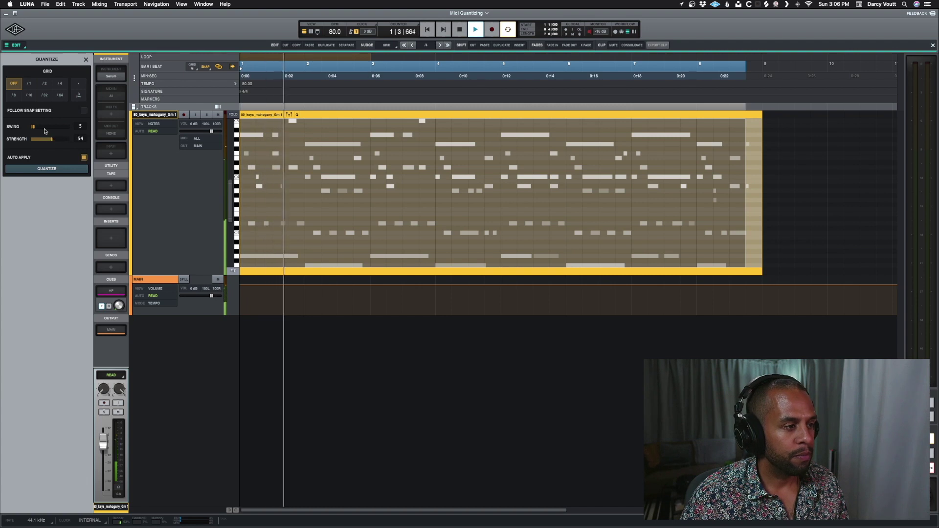
click(30, 84)
click(29, 95)
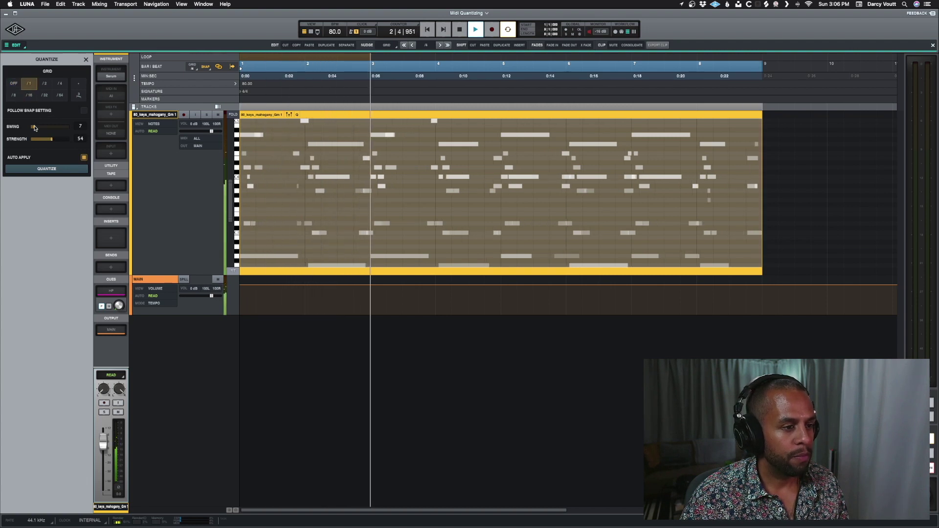
click(45, 95)
Audition half, 1/4 and 1/8 grids, raise swing, settle on 1/16 and stop playback.
click(49, 86)
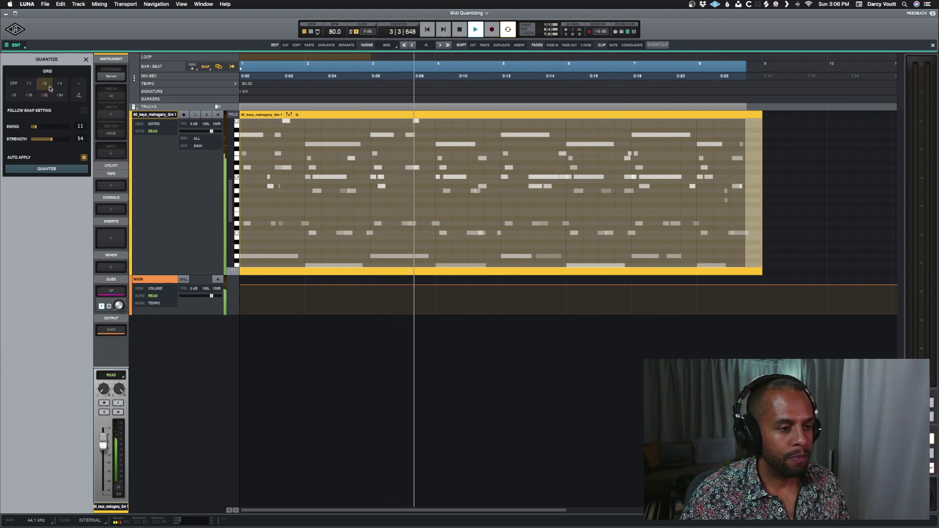
click(65, 87)
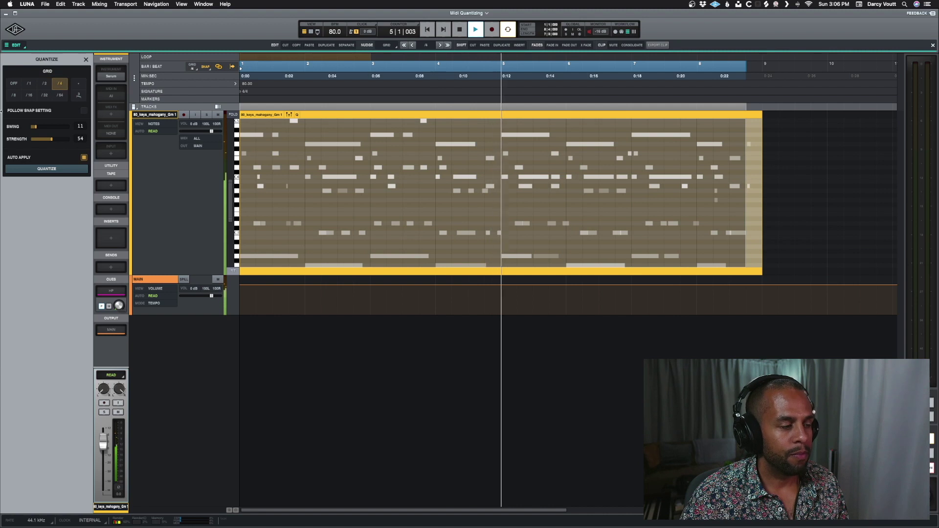
click(21, 100)
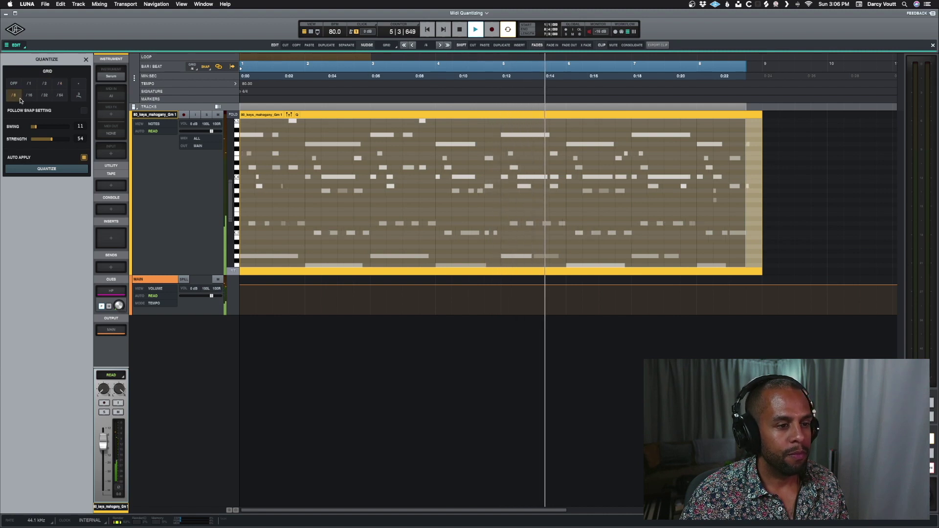
mouse_move(37, 127)
mouse_down()
mouse_move(48, 129)
mouse_move(36, 139)
mouse_move(62, 128)
mouse_move(36, 127)
mouse_move(47, 140)
mouse_up()
click(29, 95)
key(space)
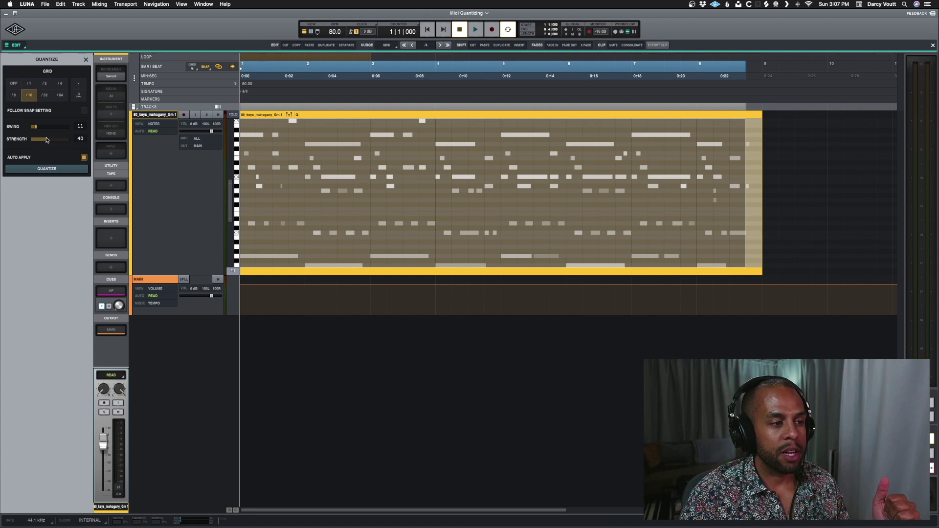
Click in the clip at bar 4 to clear the selection and reveal the Velocity lane.
click(483, 244)
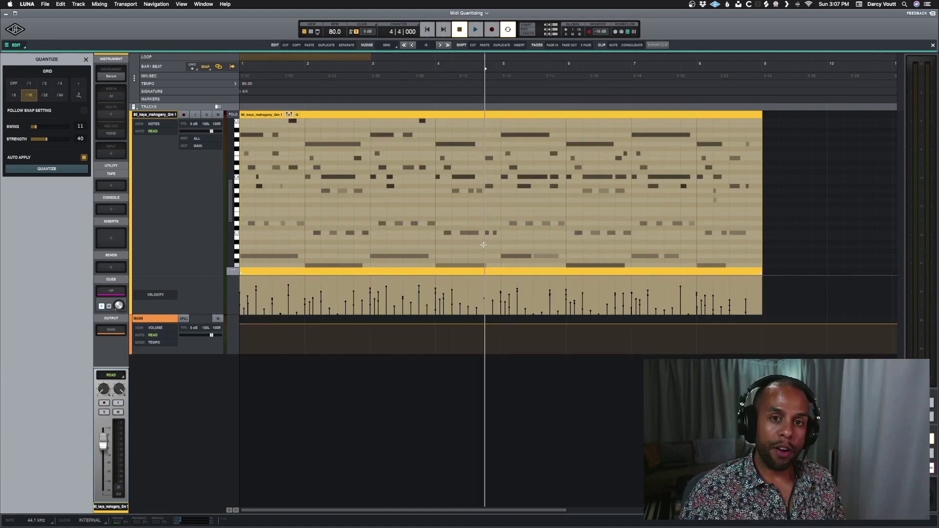